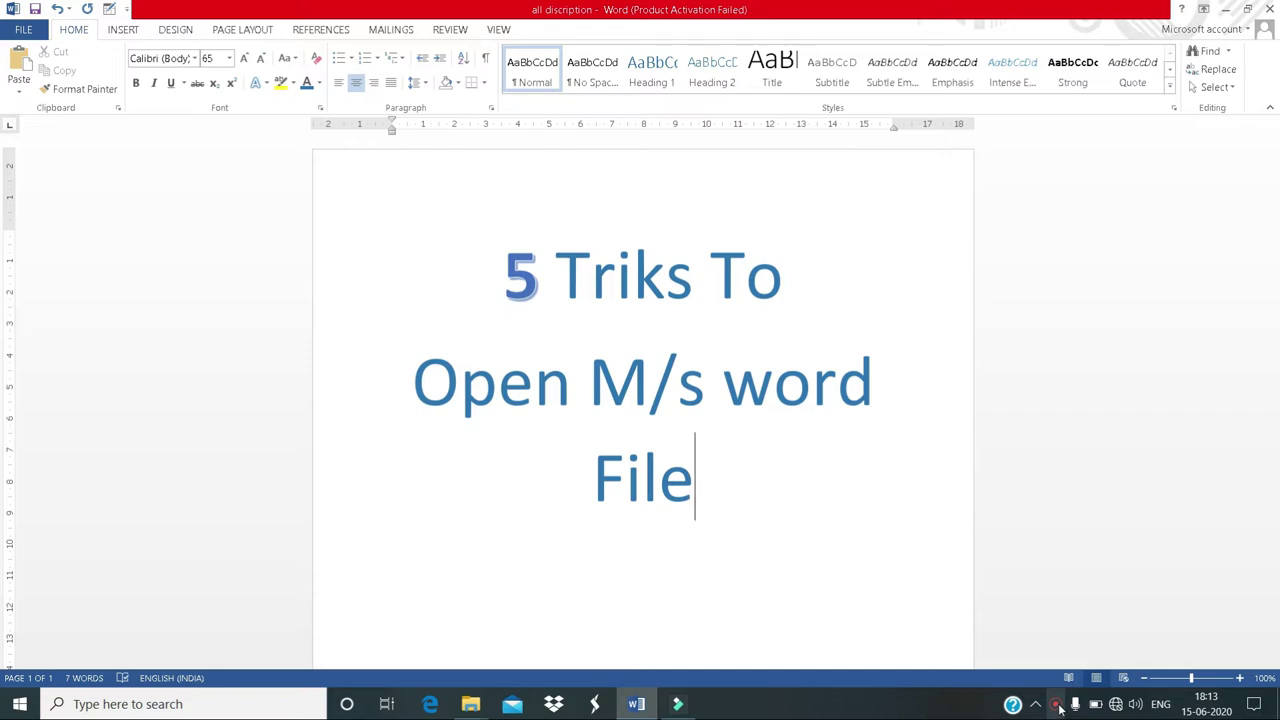
# - Close the '5 Triks To Open M/s word File' Word window to reveal the desktop
pyautogui.click(1058, 707)
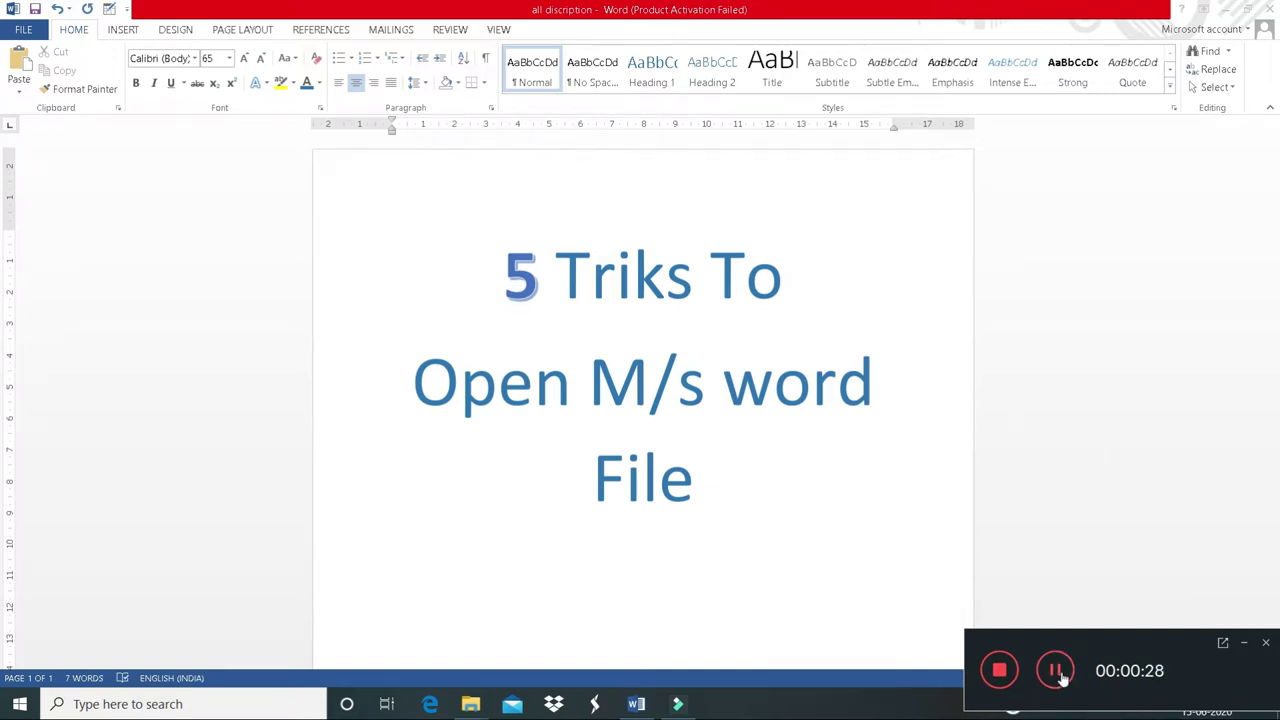
pyautogui.click(1055, 670)
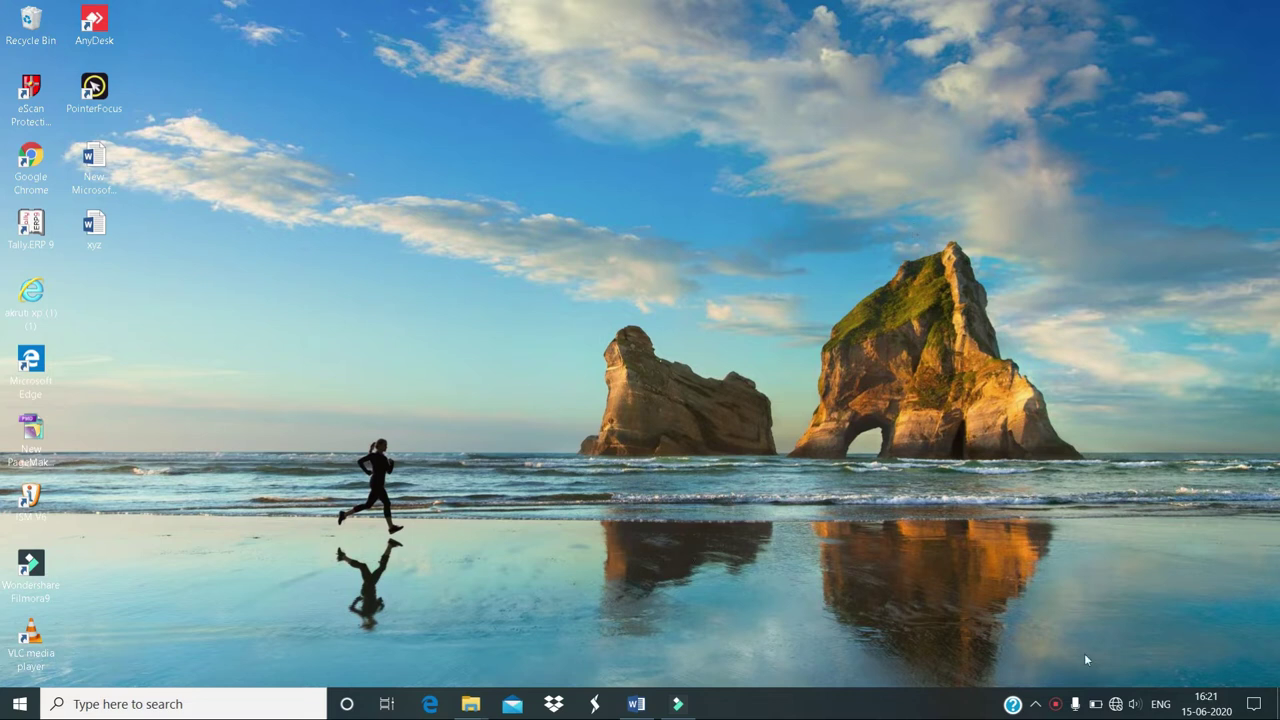
pyautogui.click(97, 695)
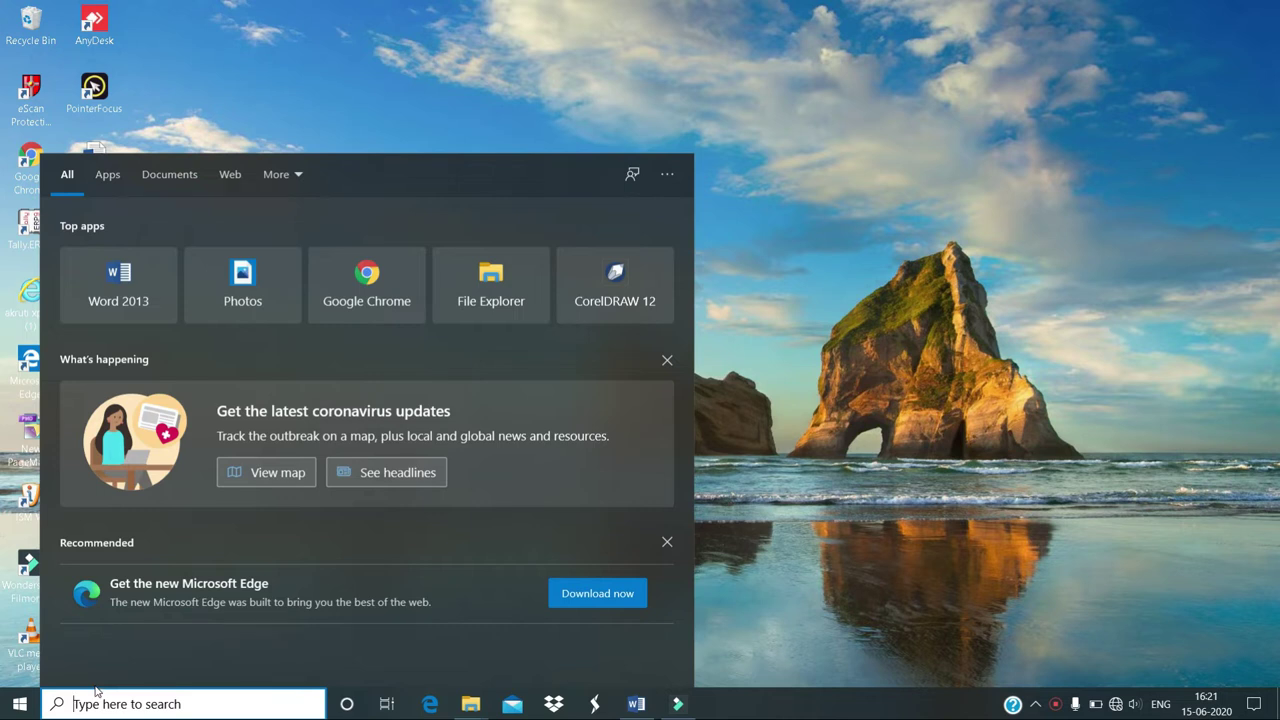
pyautogui.write('wor')
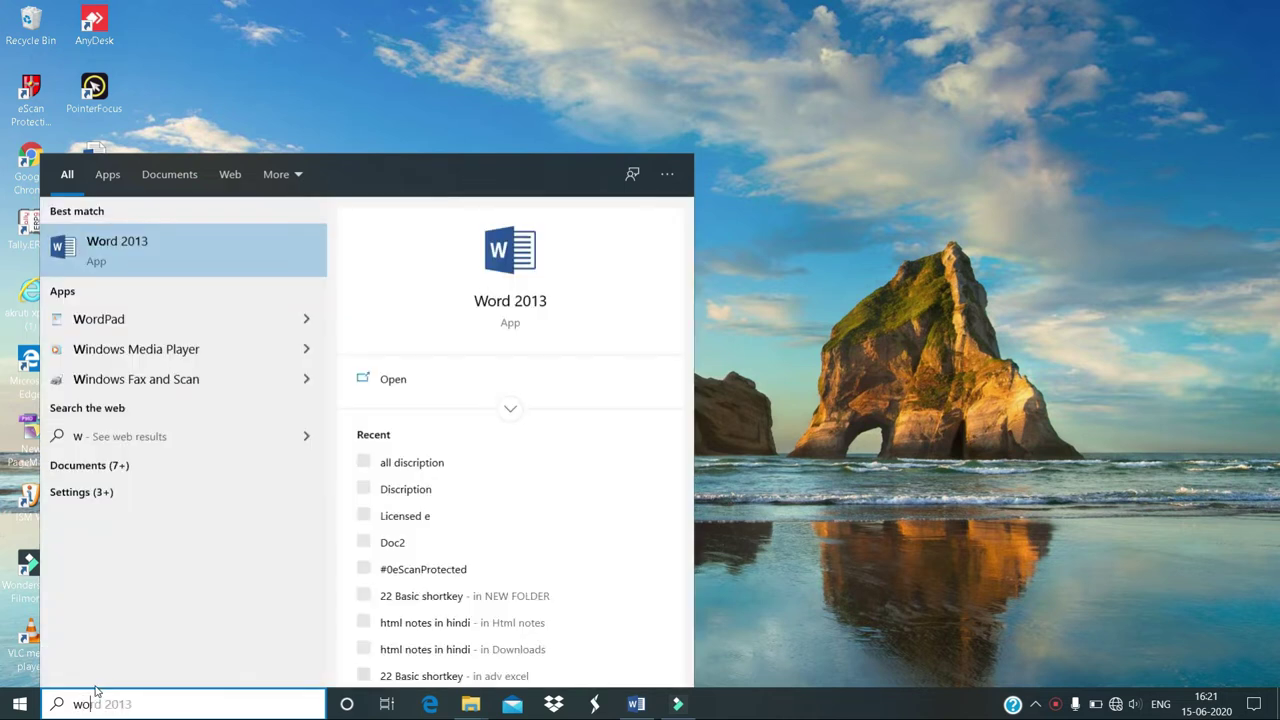
pyautogui.write('d')
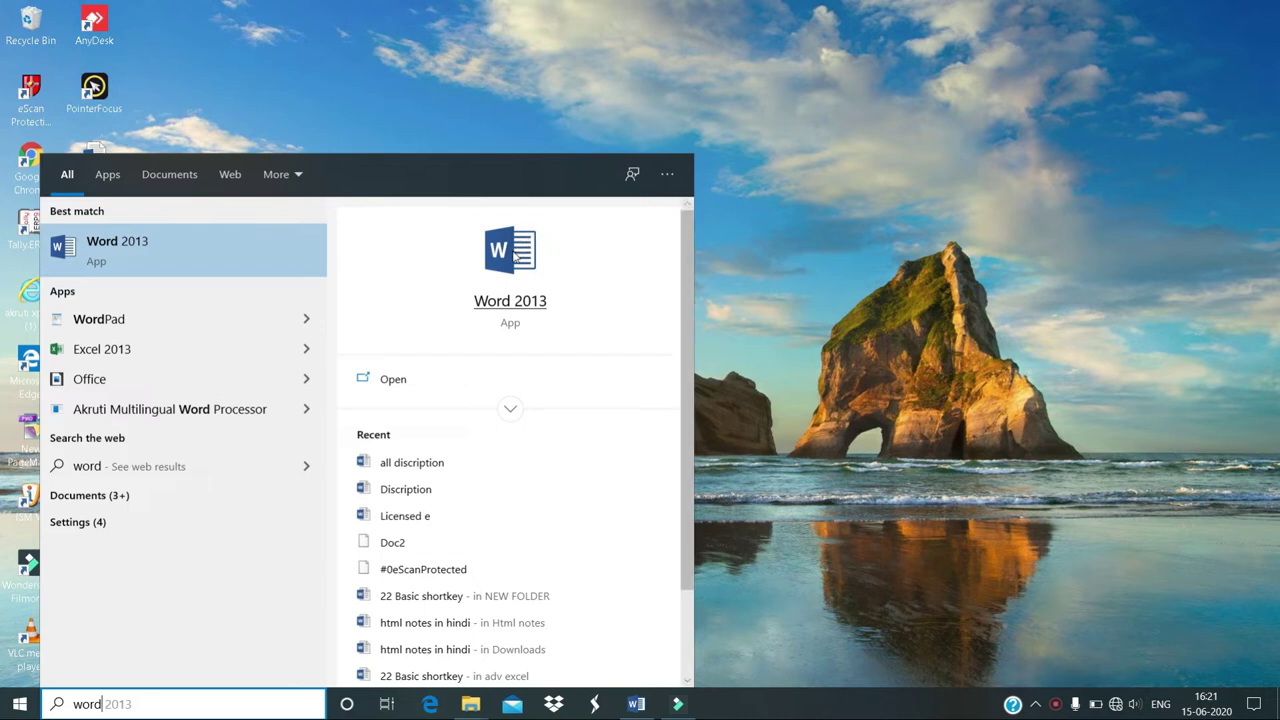
pyautogui.click(513, 256)
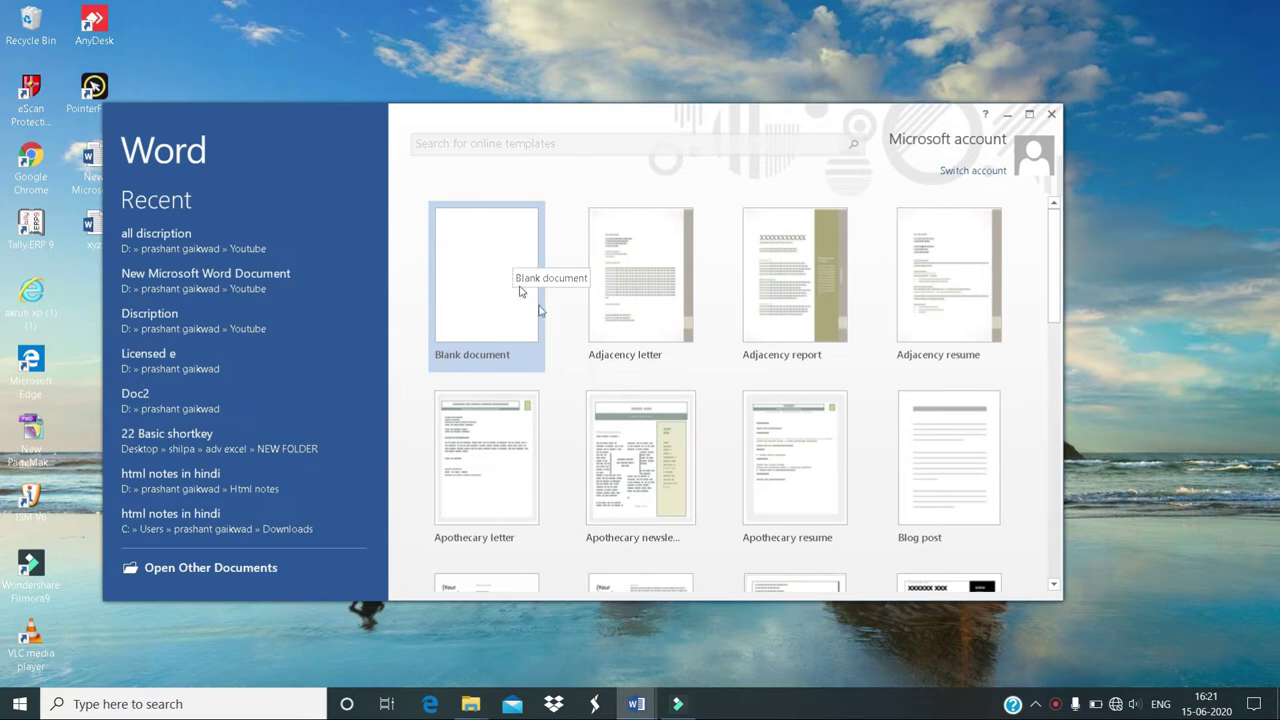
pyautogui.click(1053, 118)
pyautogui.click(127, 711)
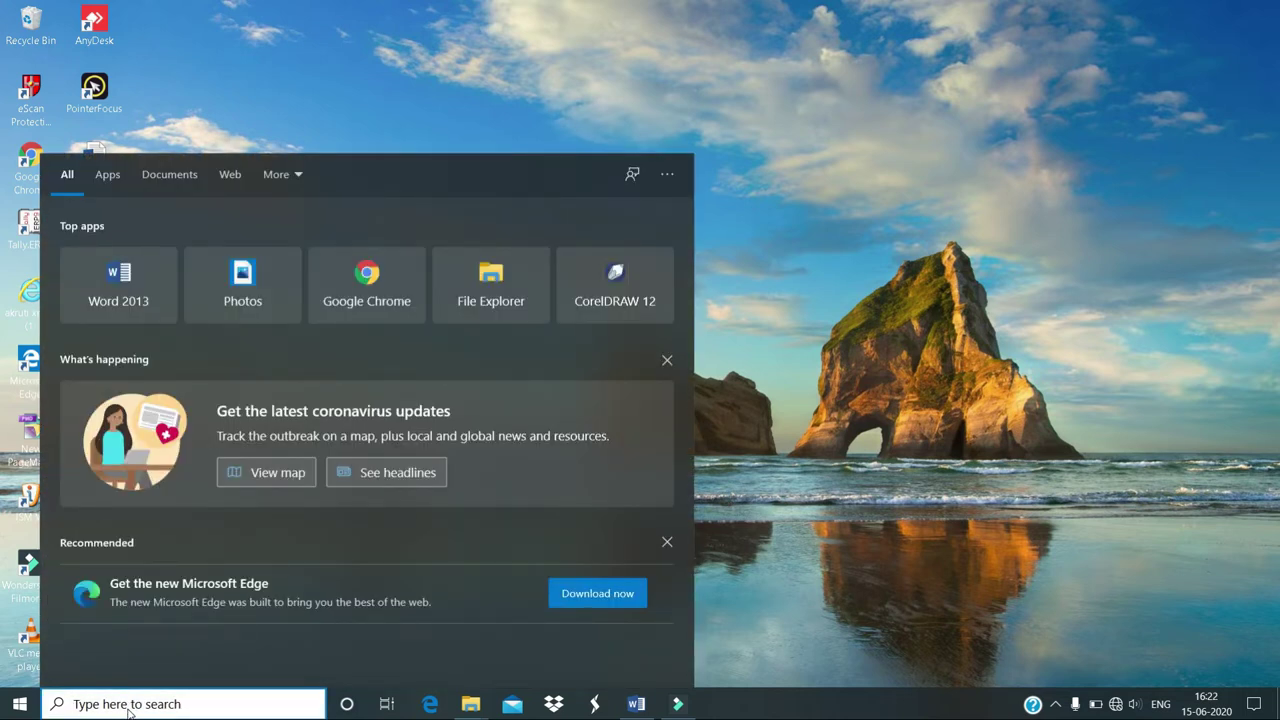
pyautogui.write('r')
pyautogui.write('un')
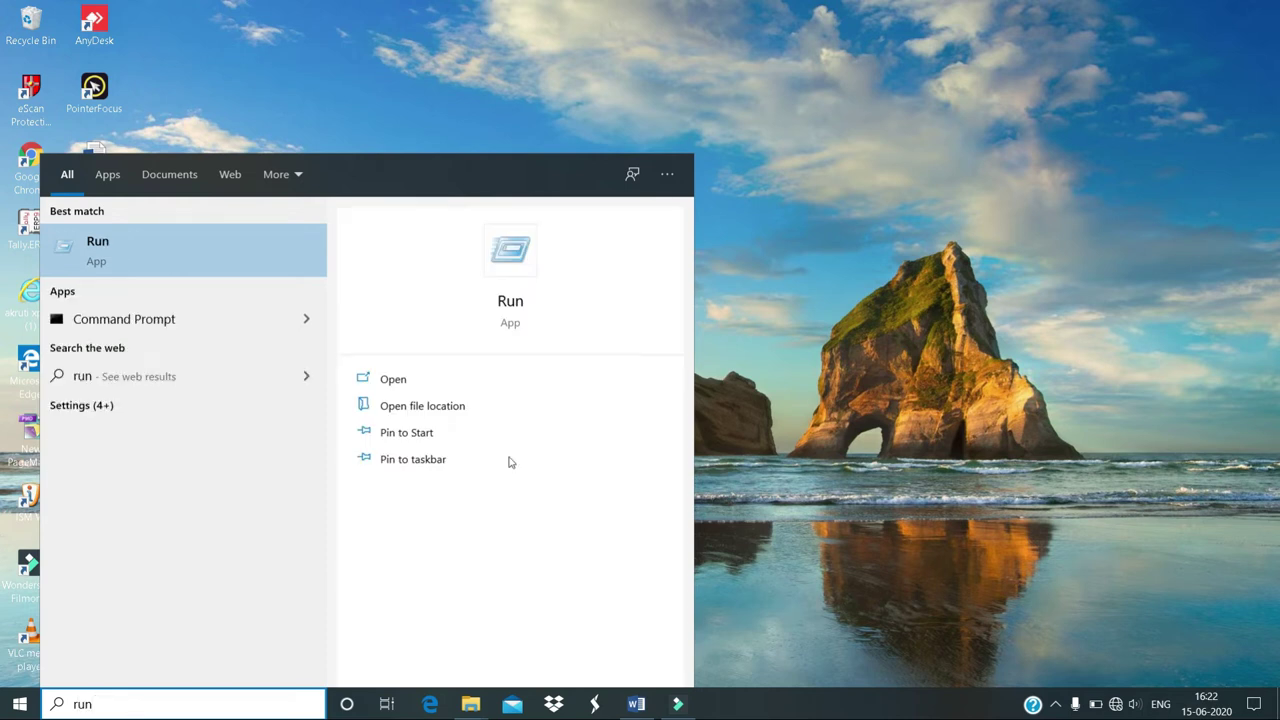
pyautogui.click(508, 259)
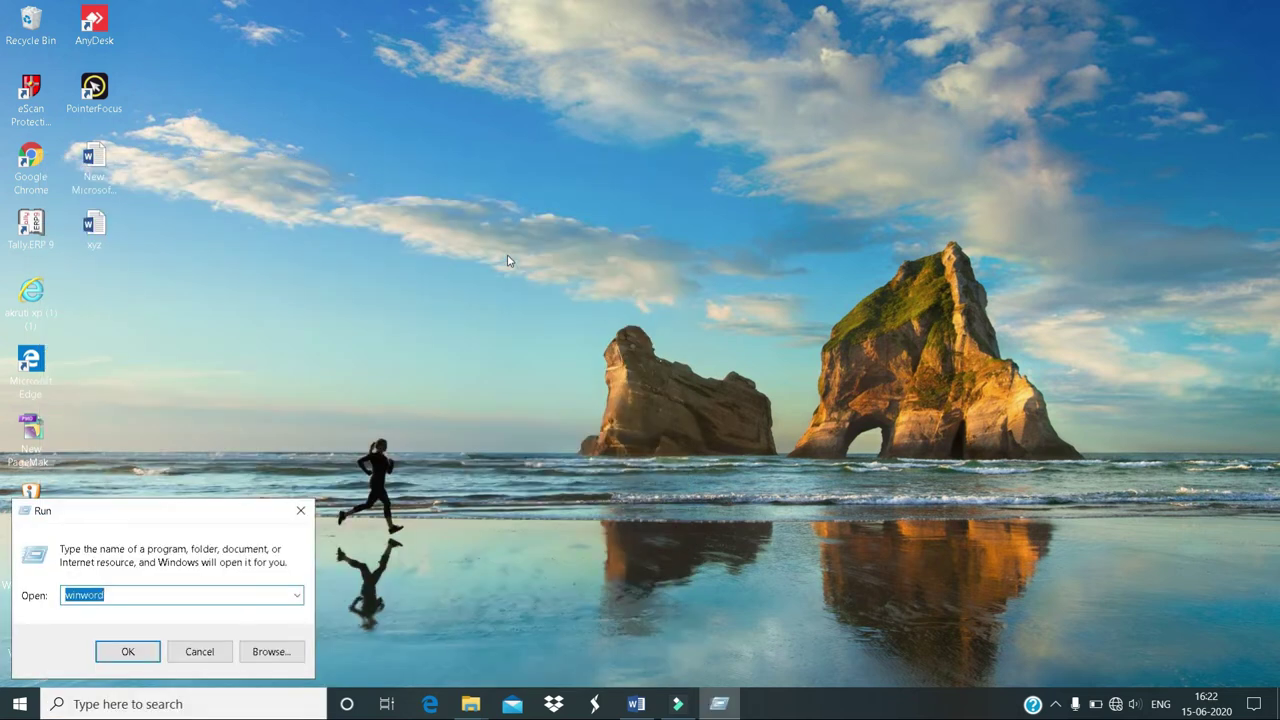
pyautogui.click(135, 598)
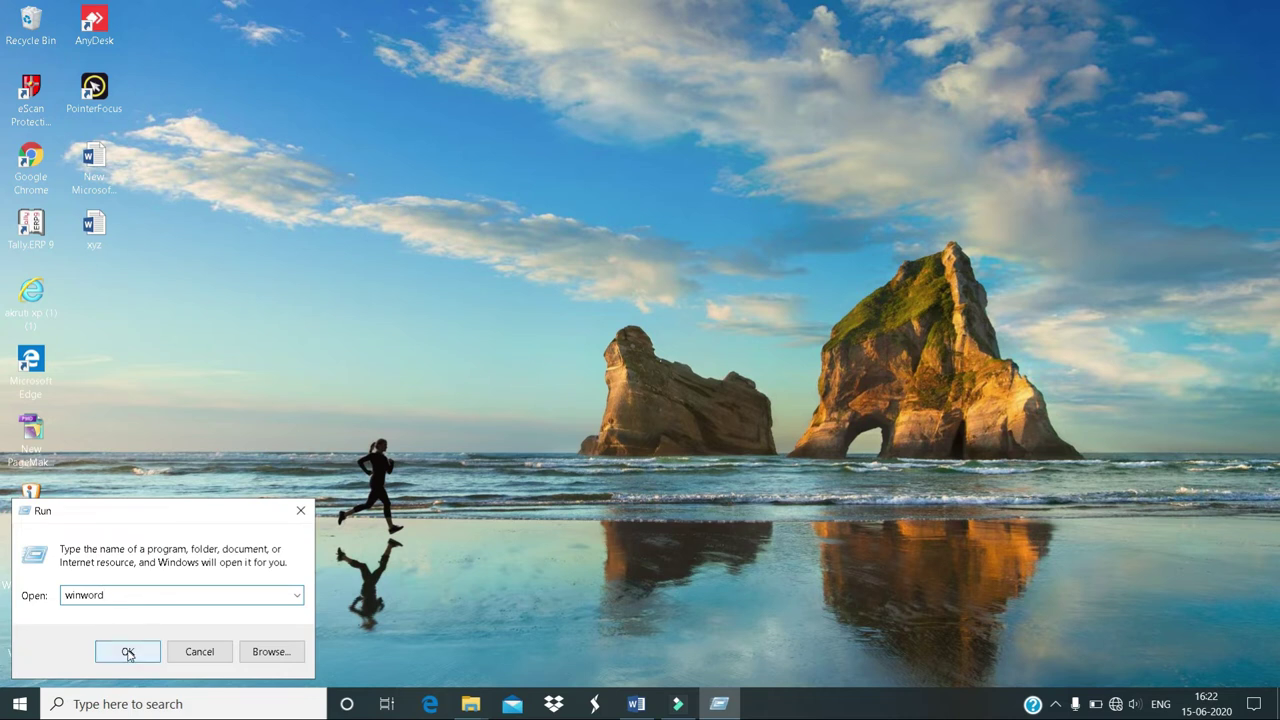
pyautogui.click(128, 653)
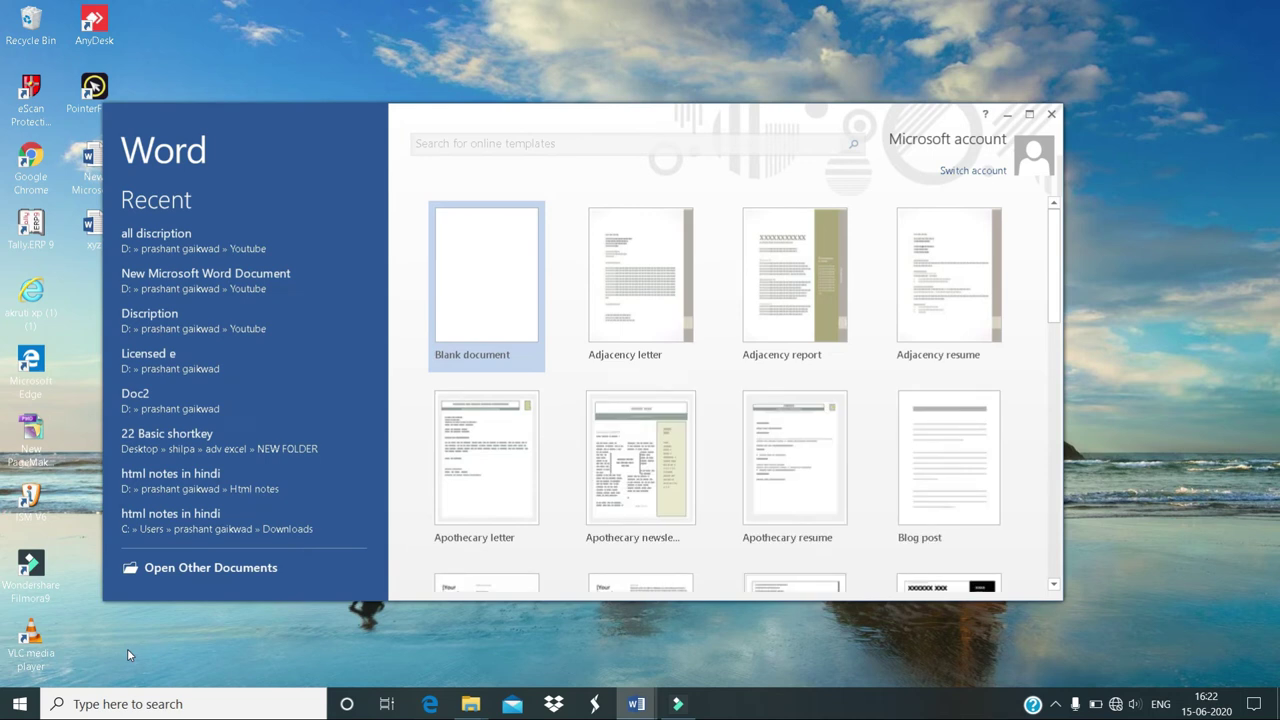
pyautogui.press('super+d')
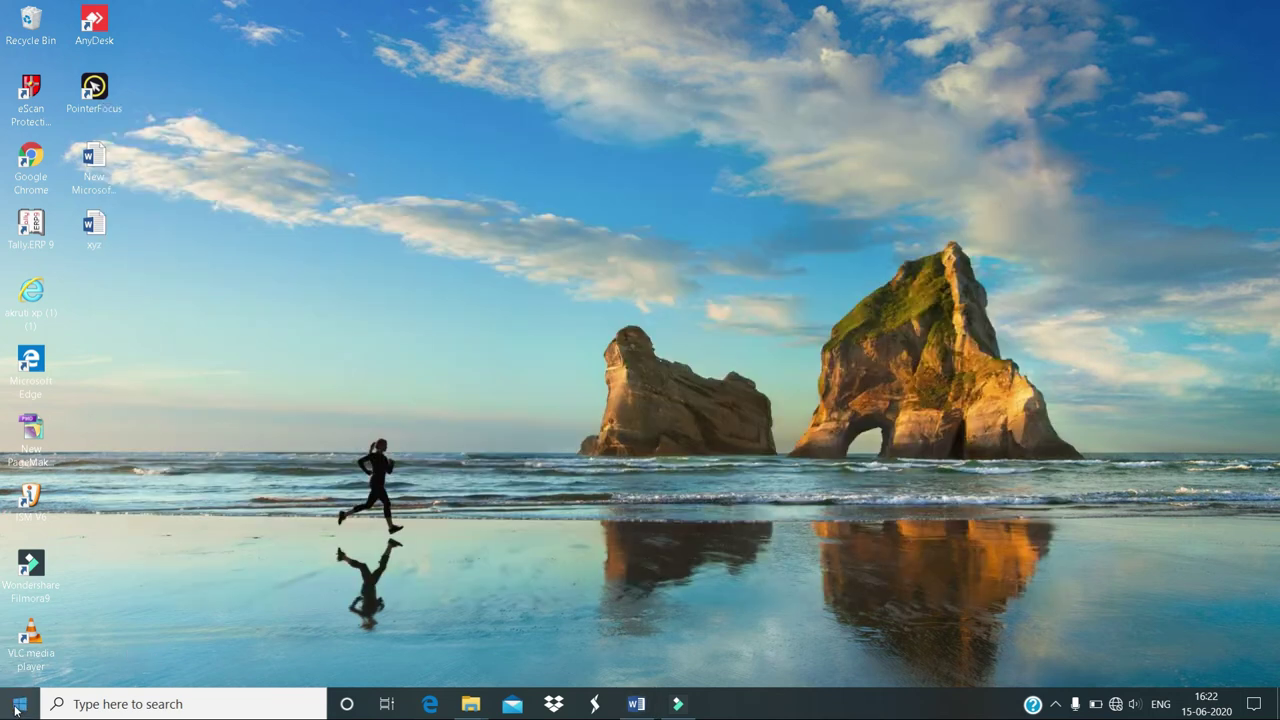
pyautogui.press('super')
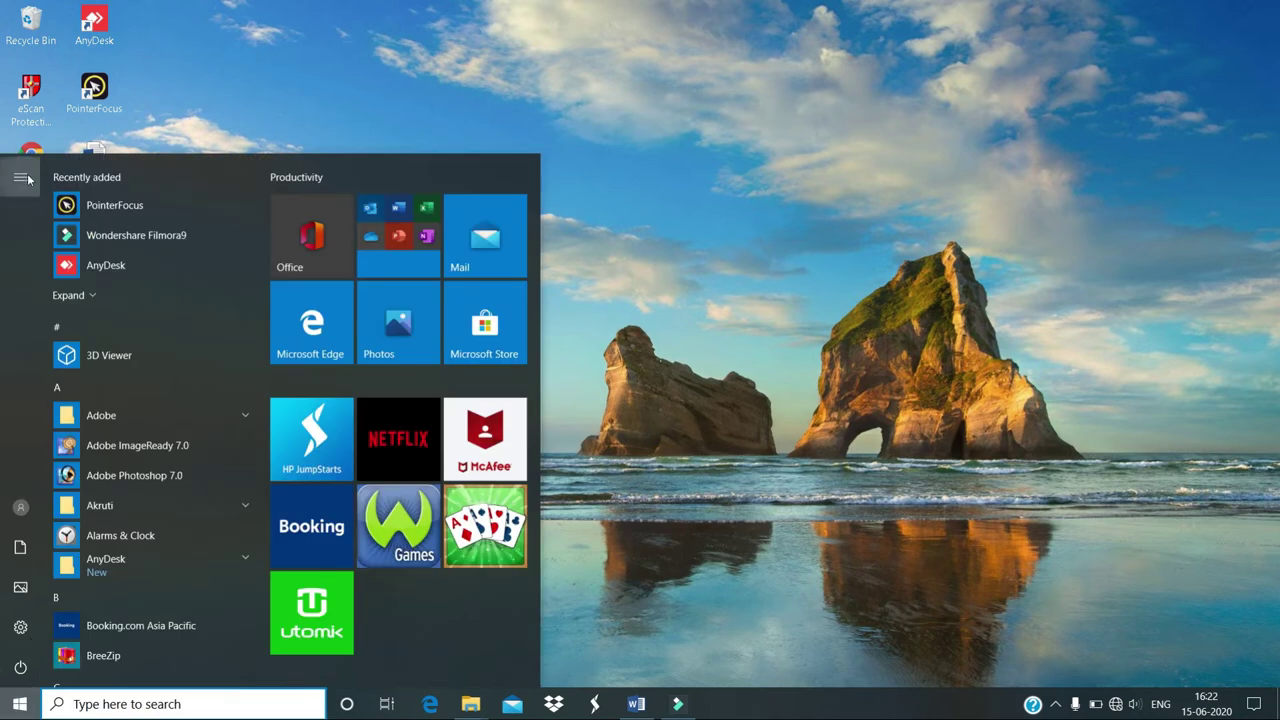
pyautogui.click(20, 177)
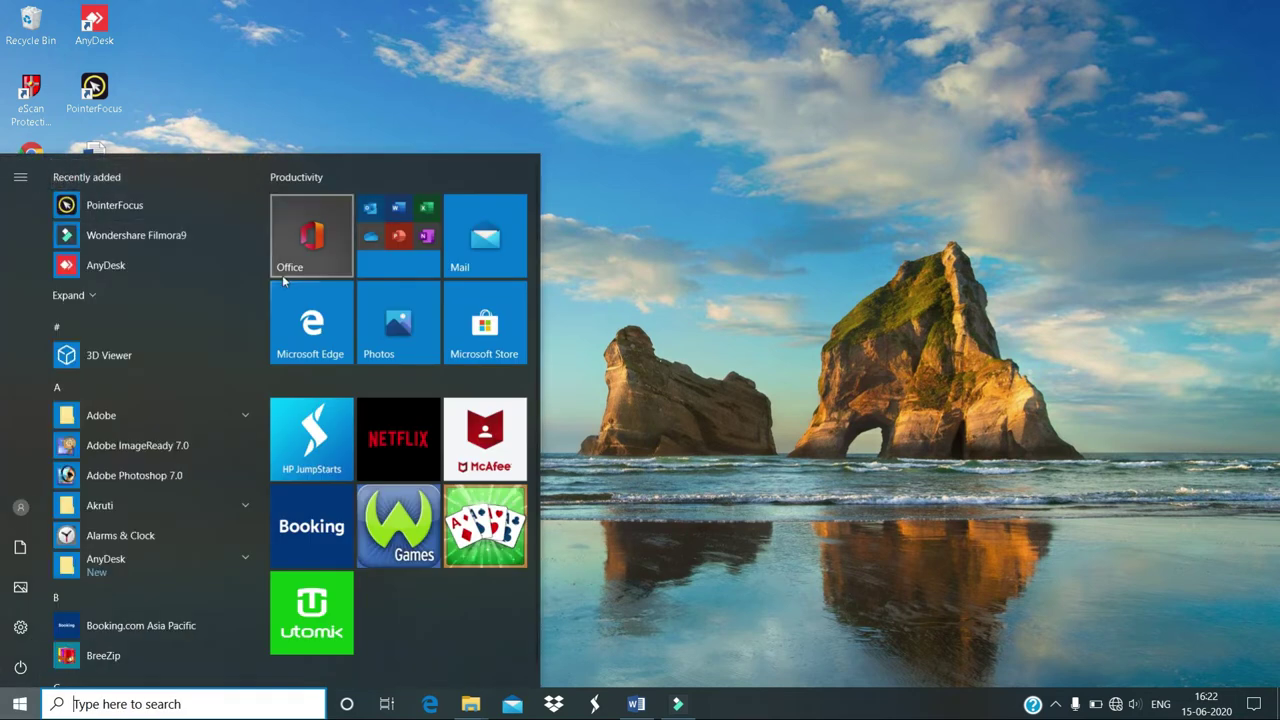
pyautogui.moveTo(260, 241); pyautogui.dragTo(268, 480)
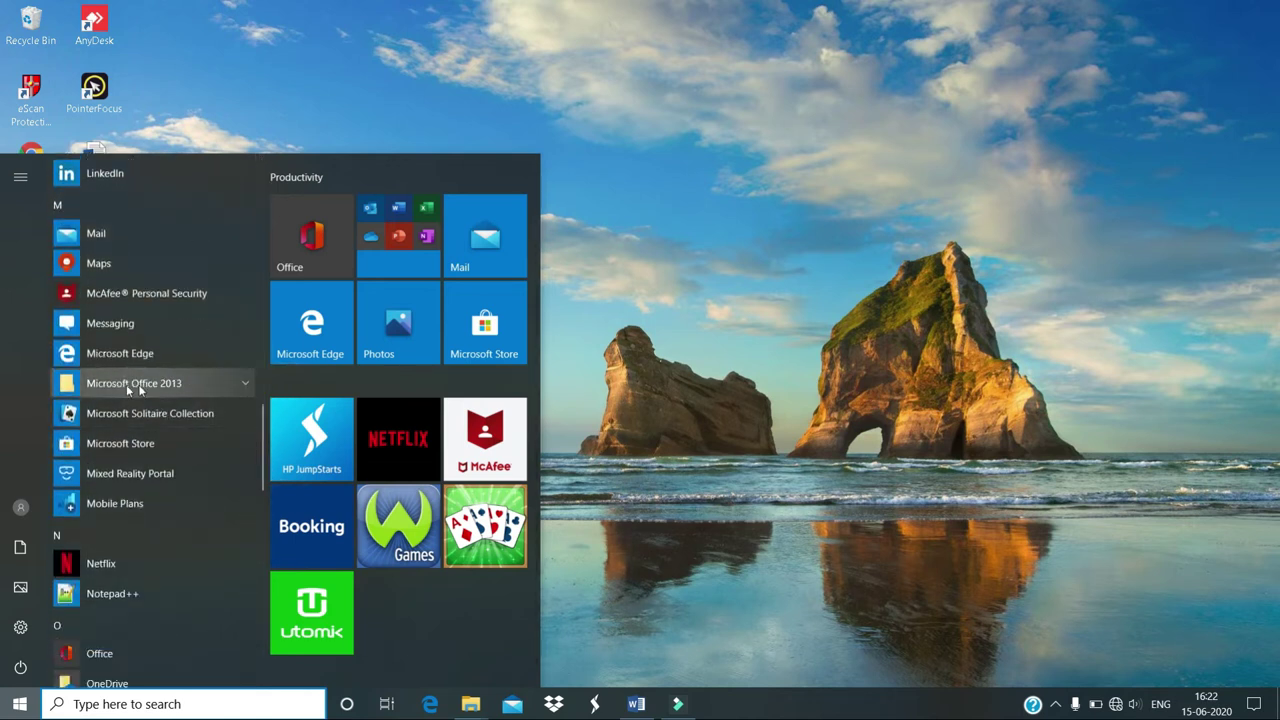
pyautogui.click(245, 382)
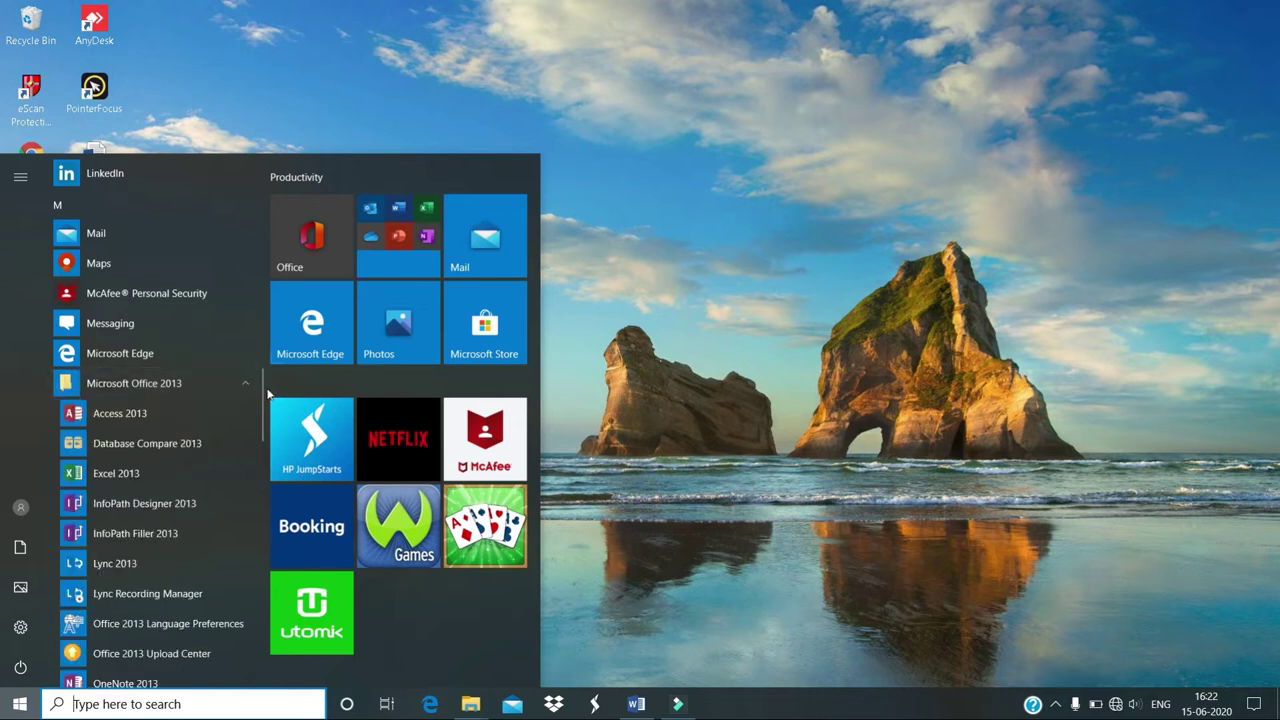
pyautogui.scroll(-3, 258, 386)
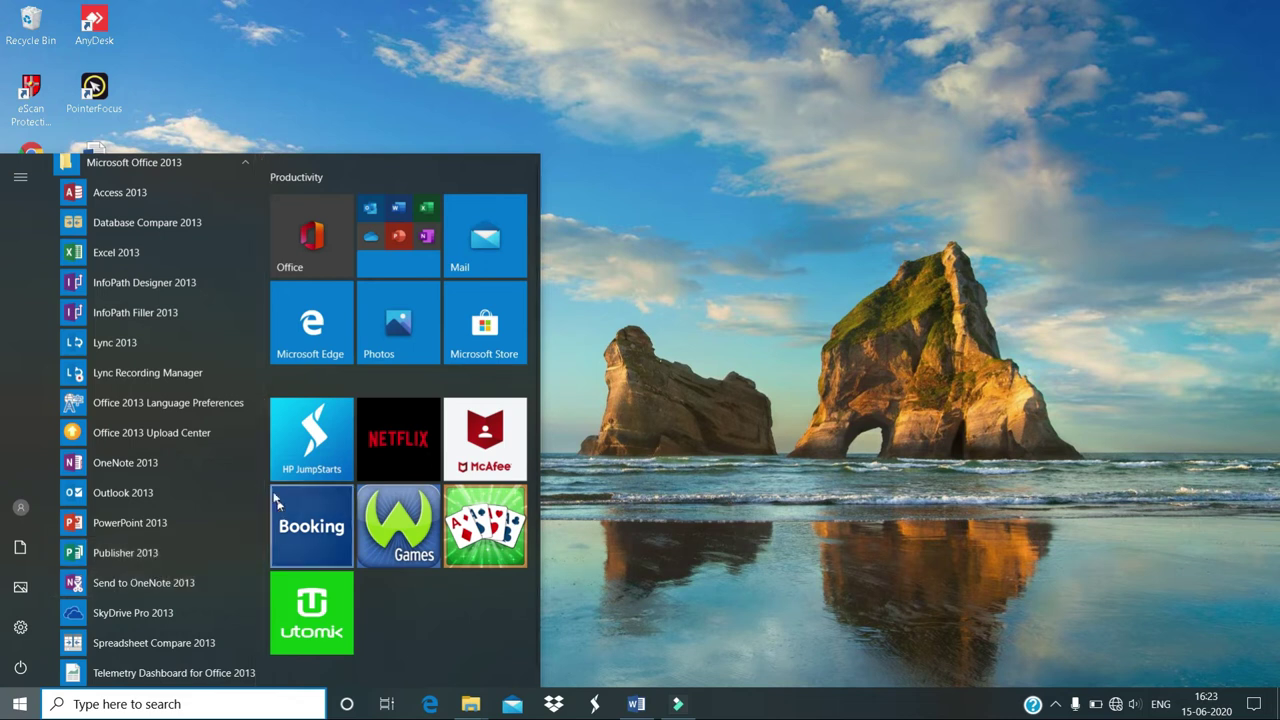
pyautogui.scroll(-3, 262, 452)
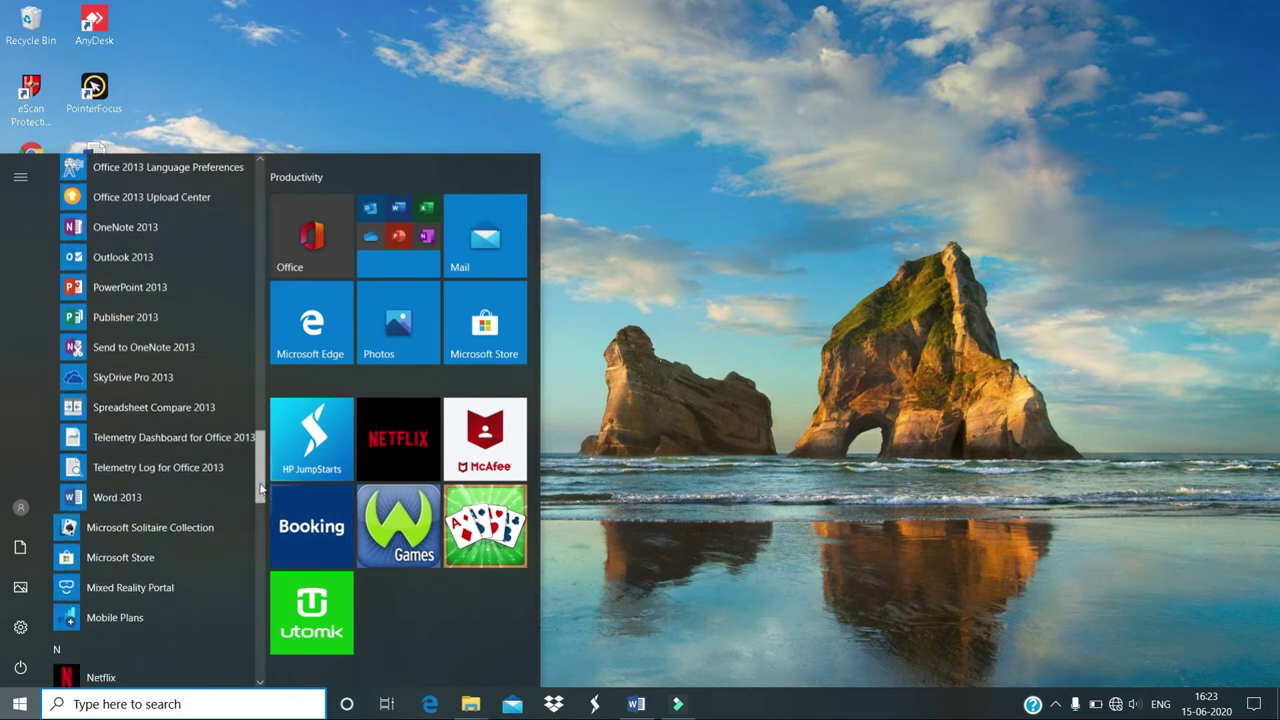
pyautogui.click(127, 498)
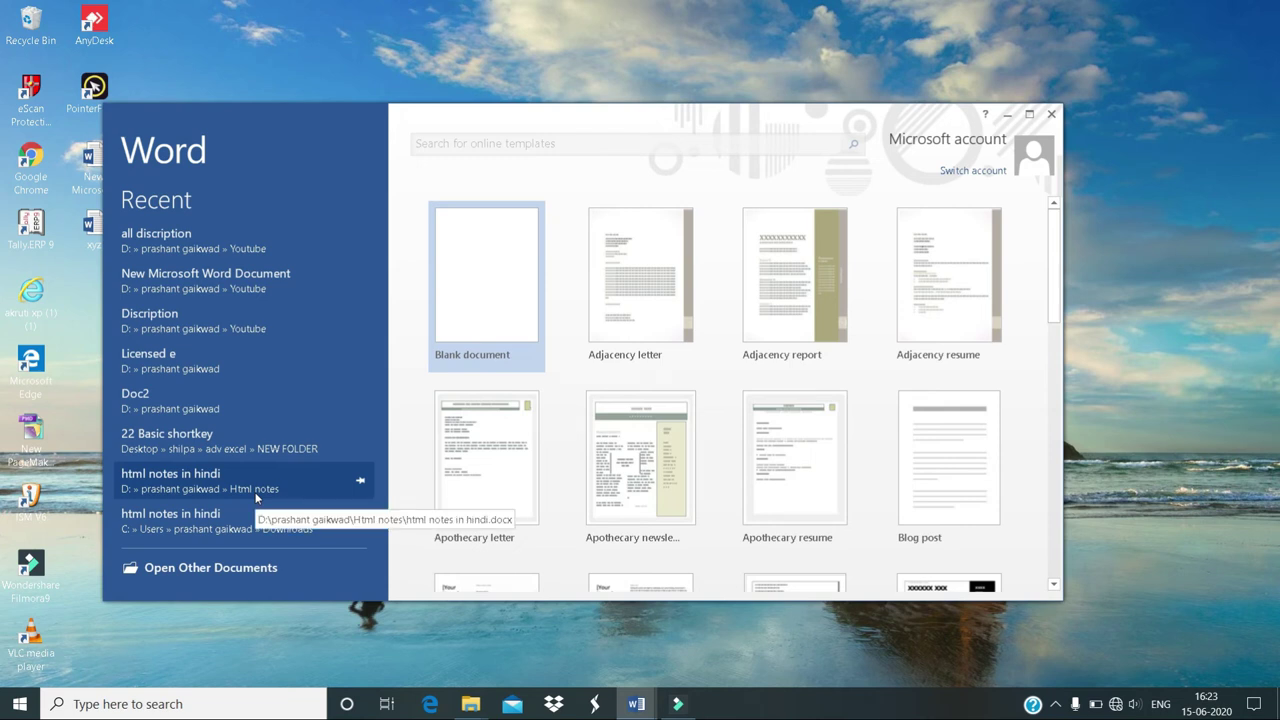
pyautogui.click(1051, 115)
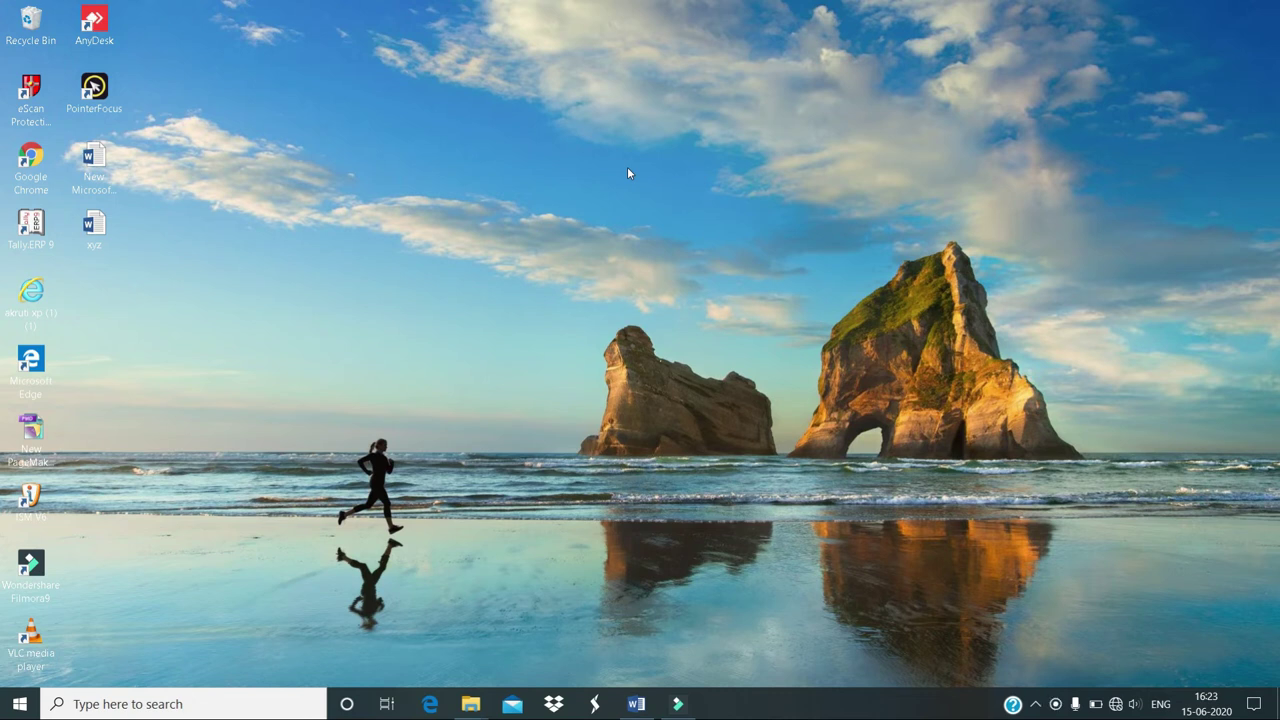
# - Add a new Microsoft Word Document to the desktop, keeping its default name 'New Microsoft Word Document (2)'
pyautogui.rightClick(628, 173)
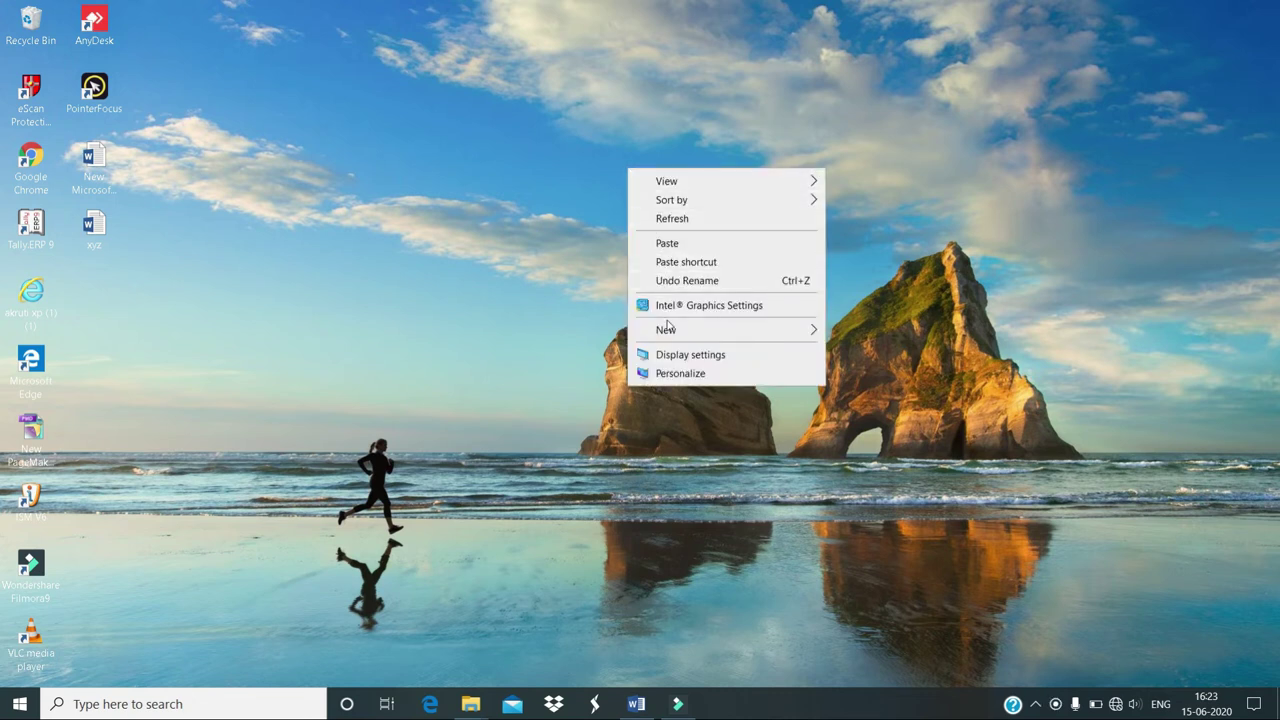
pyautogui.moveTo(669, 332)
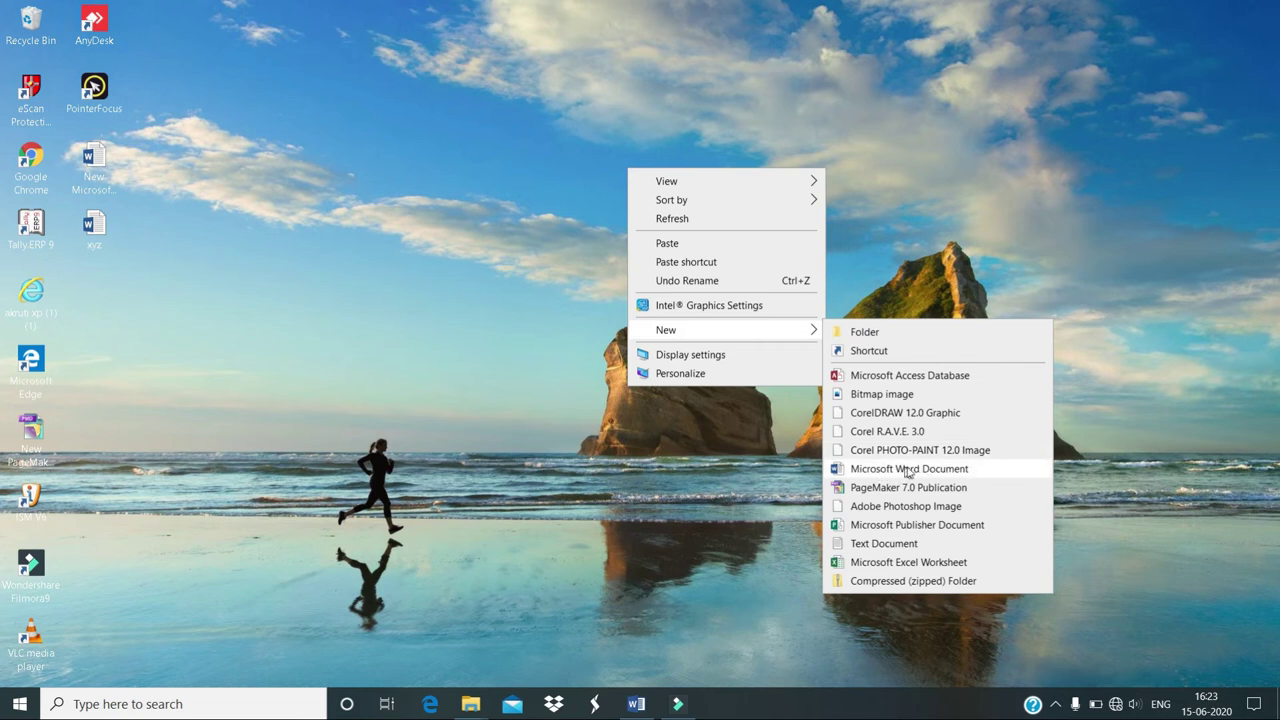
pyautogui.click(908, 470)
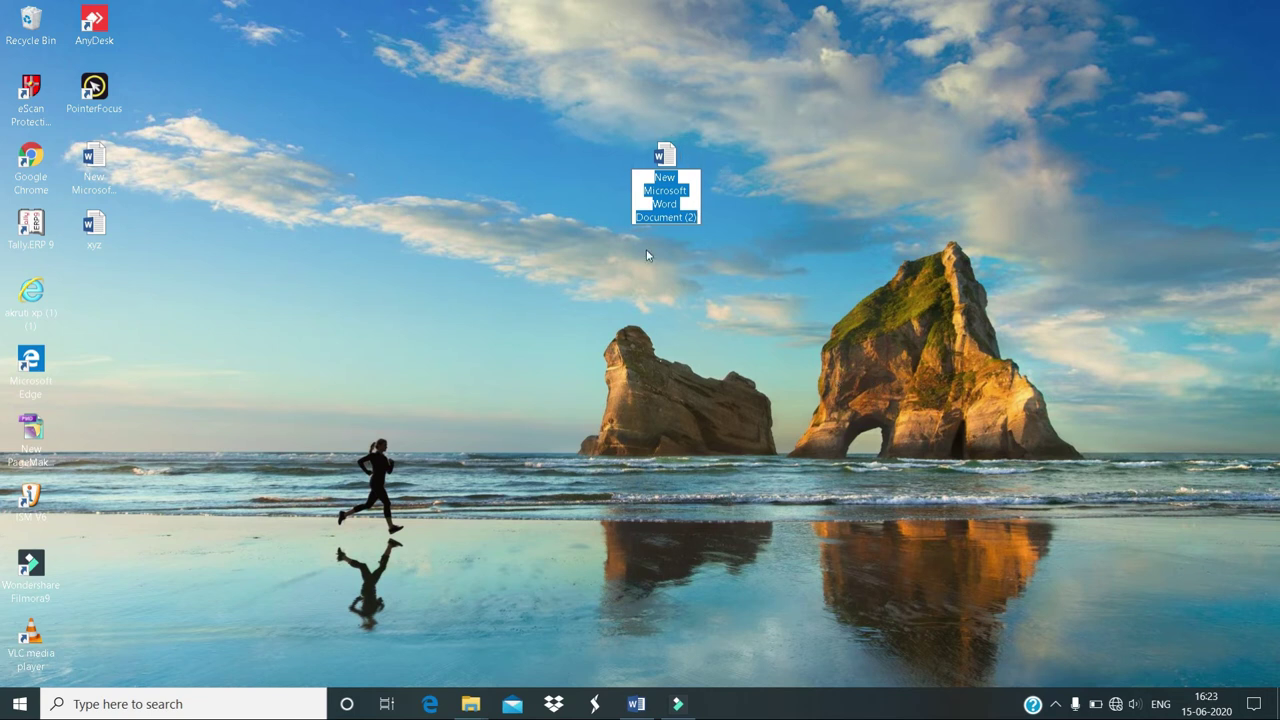
pyautogui.write('xyz')
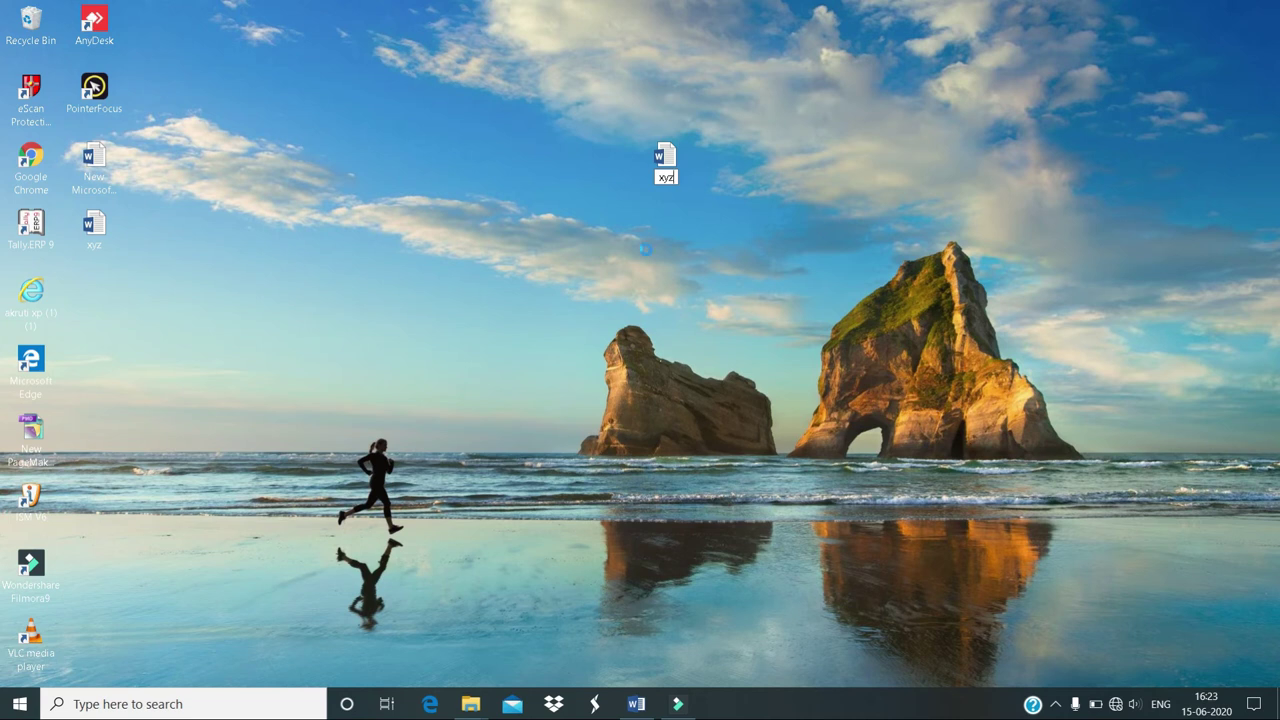
pyautogui.press('Escape')
pyautogui.click(528, 300)
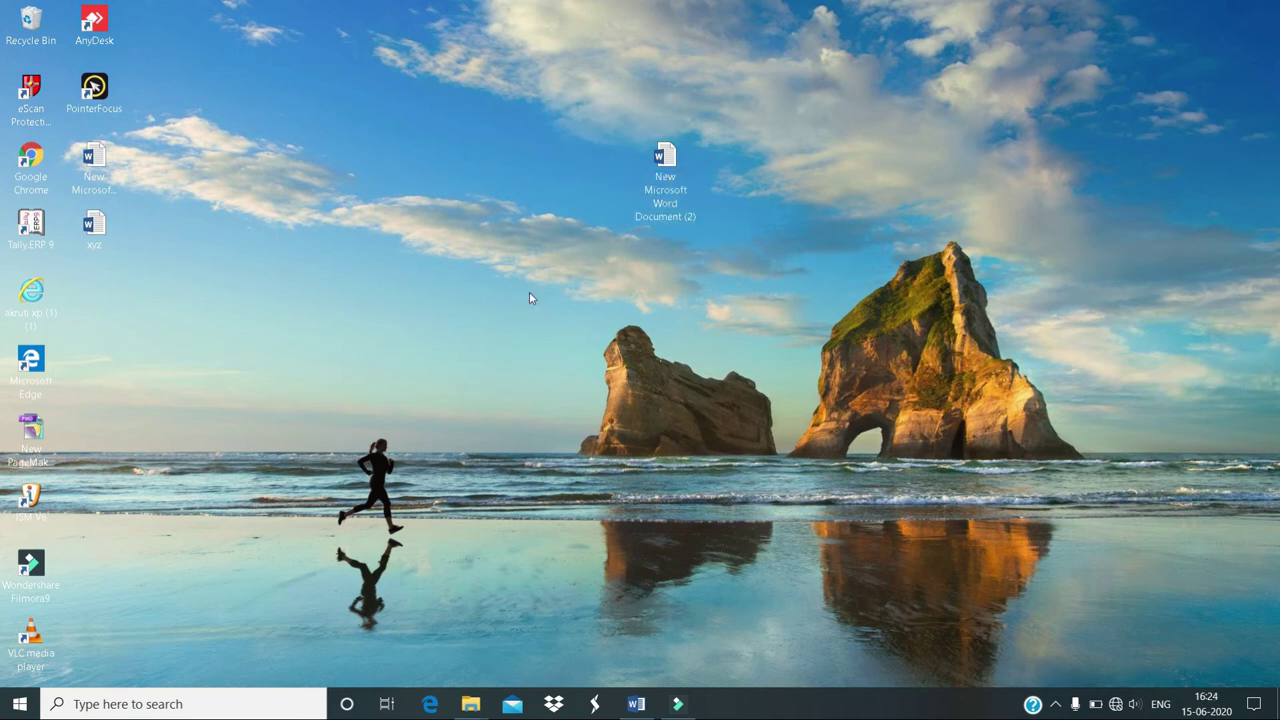
# - Delete the 'New Microsoft Word Document (2)' file from the desktop
pyautogui.rightClick(667, 185)
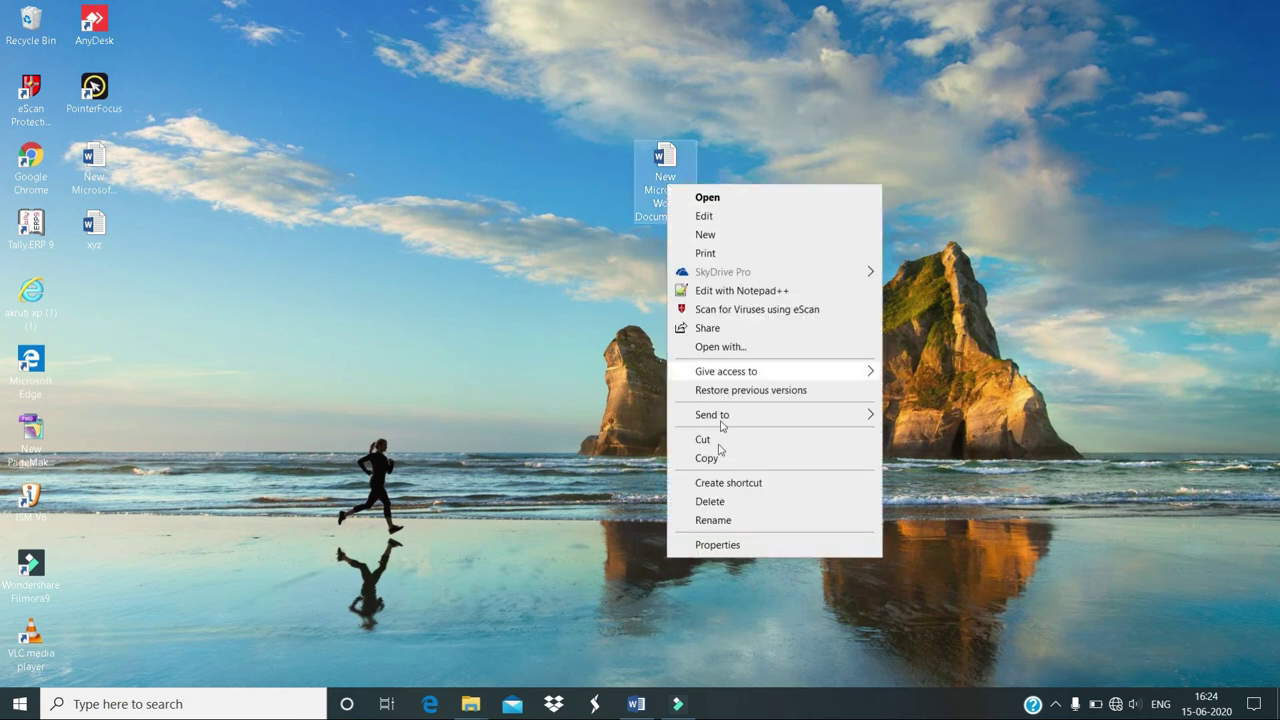
pyautogui.click(710, 503)
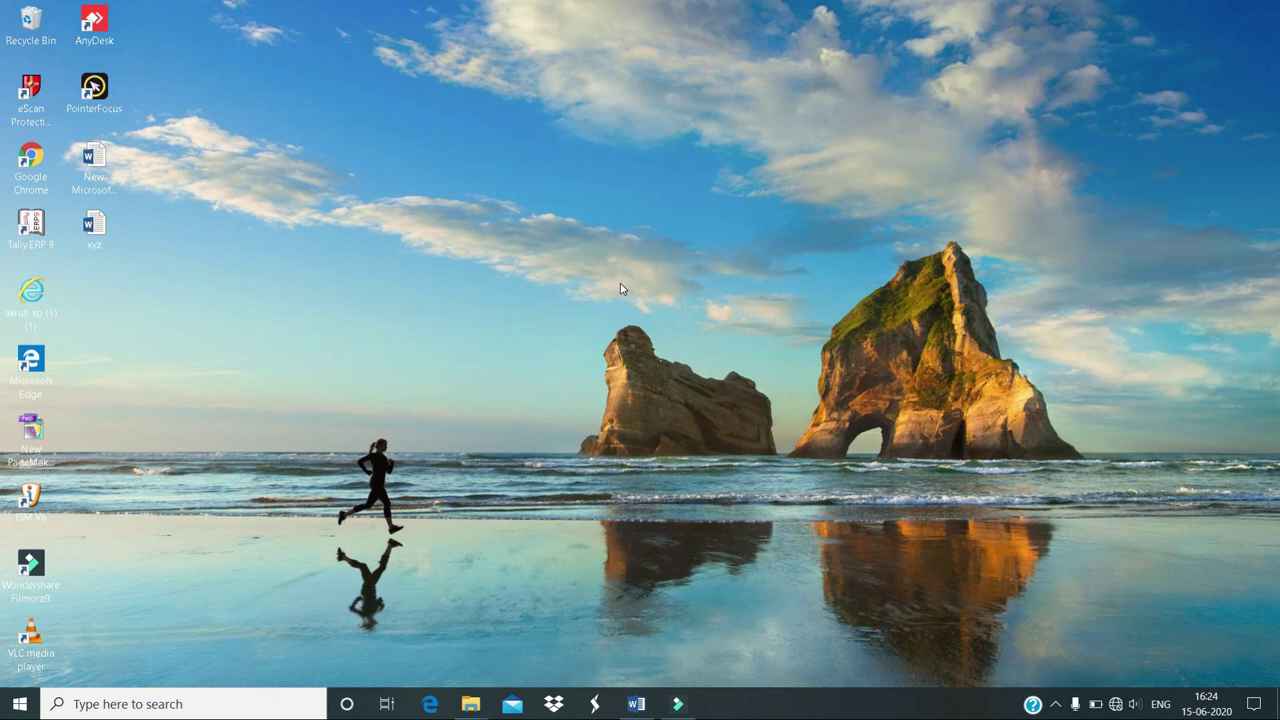
pyautogui.press('super+r')
pyautogui.click(123, 599)
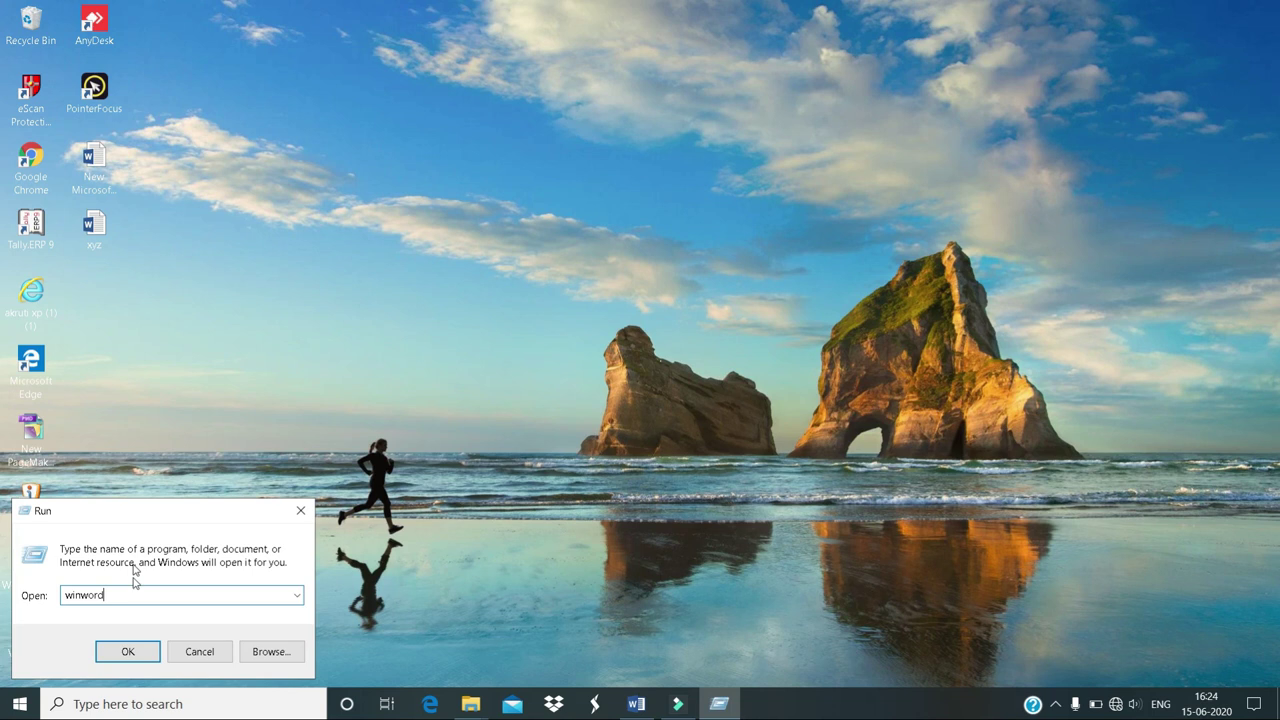
pyautogui.click(140, 648)
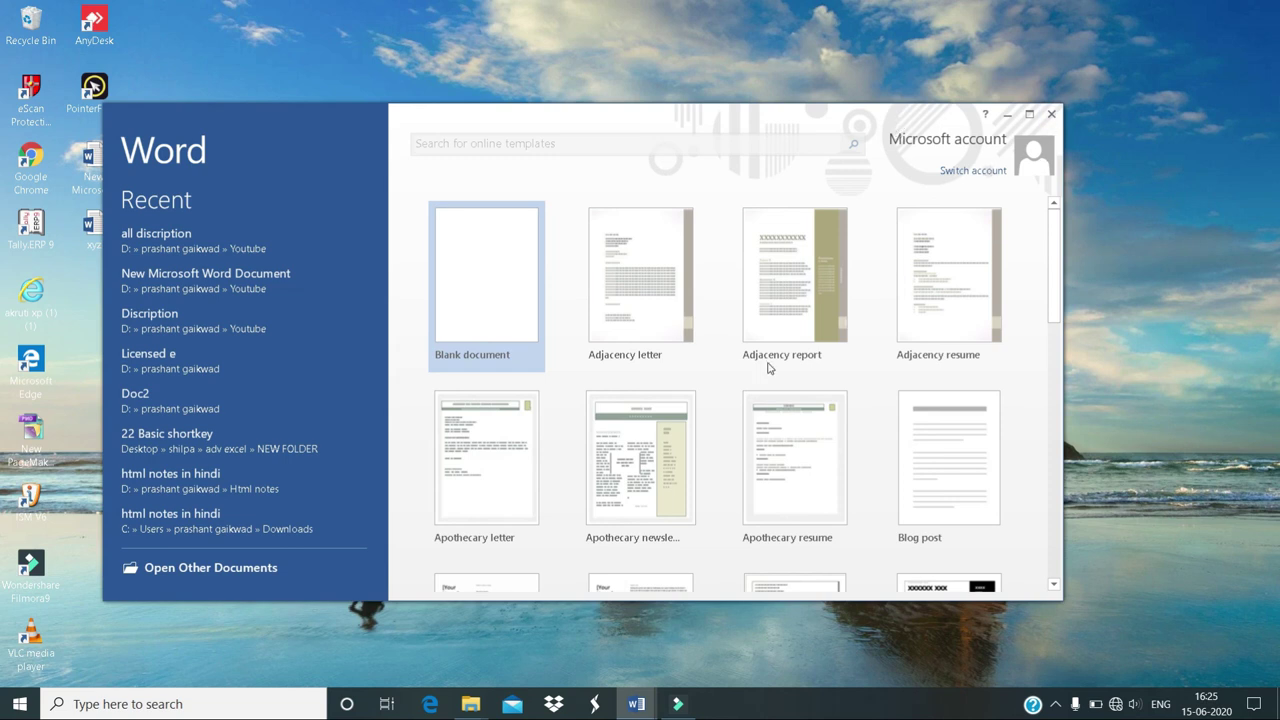
pyautogui.hotkey('alt', 'F4')
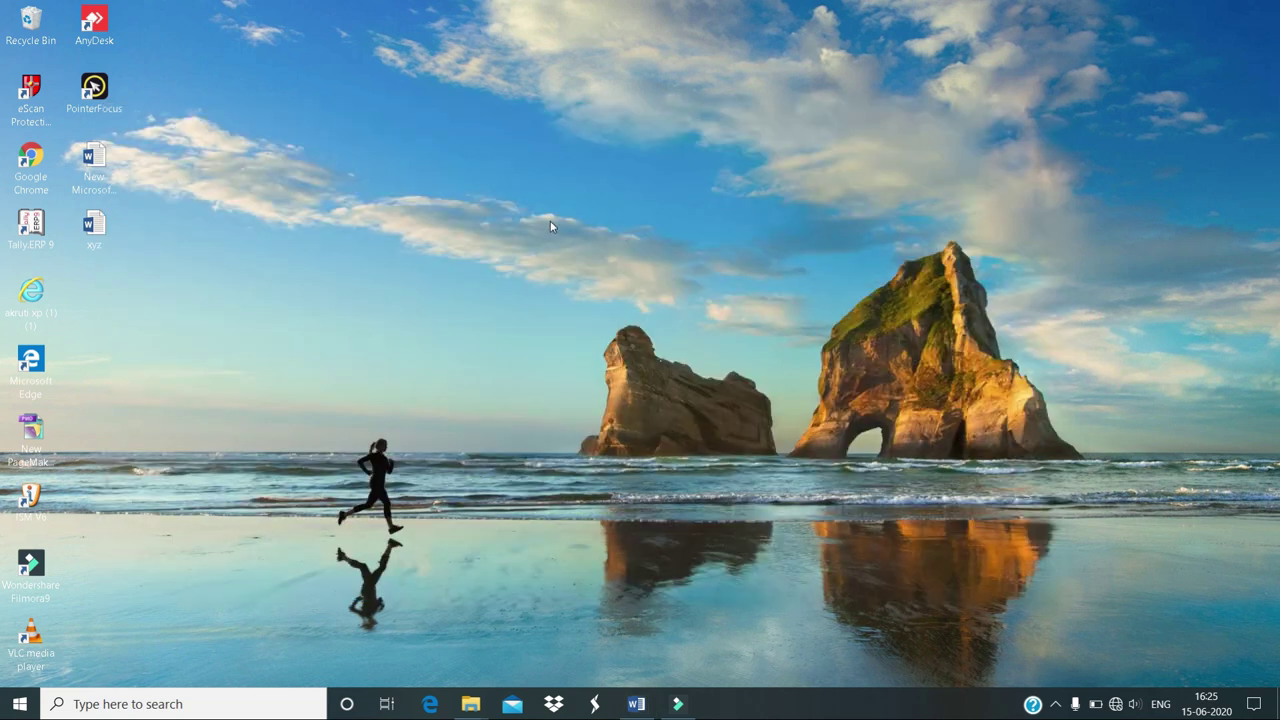